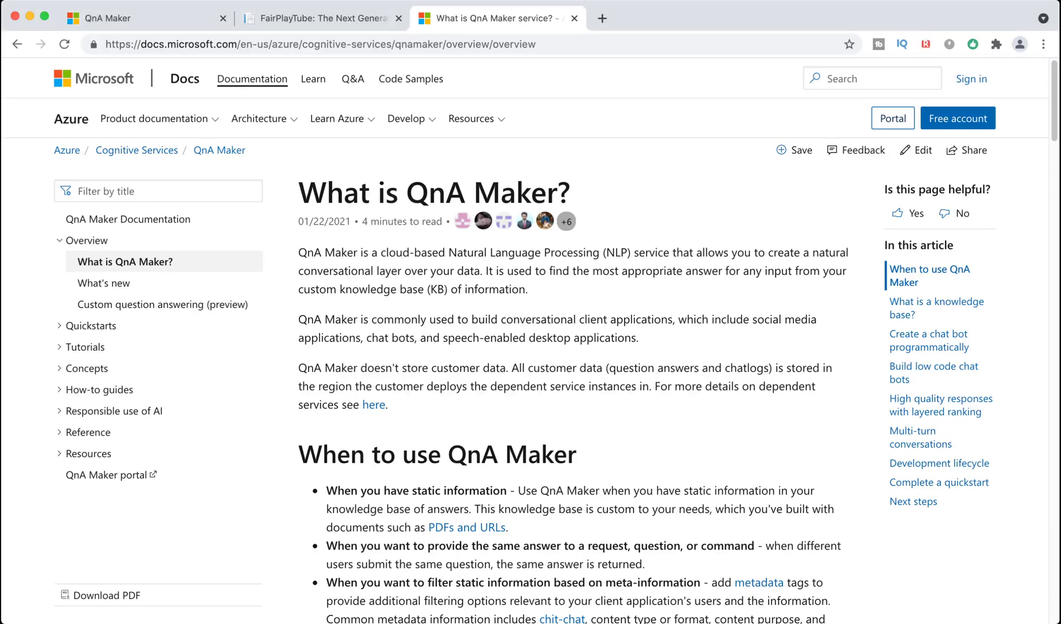
Step: Switch to the FairPlayTube site, reopen the Knowledge Base chat and ask "How do I create an account?"
key("ctrl+shift+Tab")
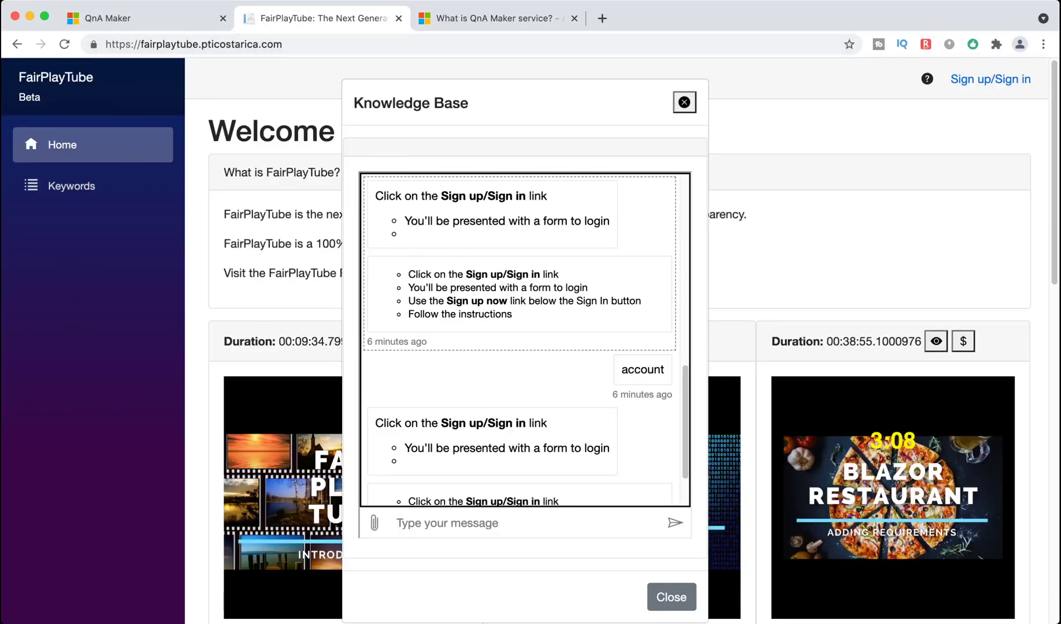
key("Escape")
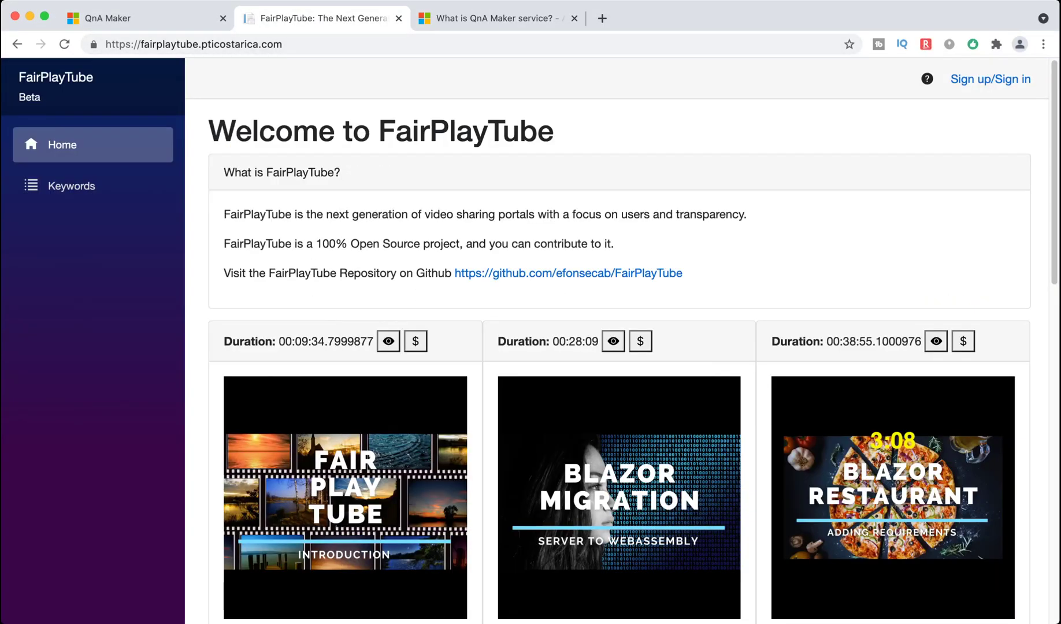
left_click(927, 79)
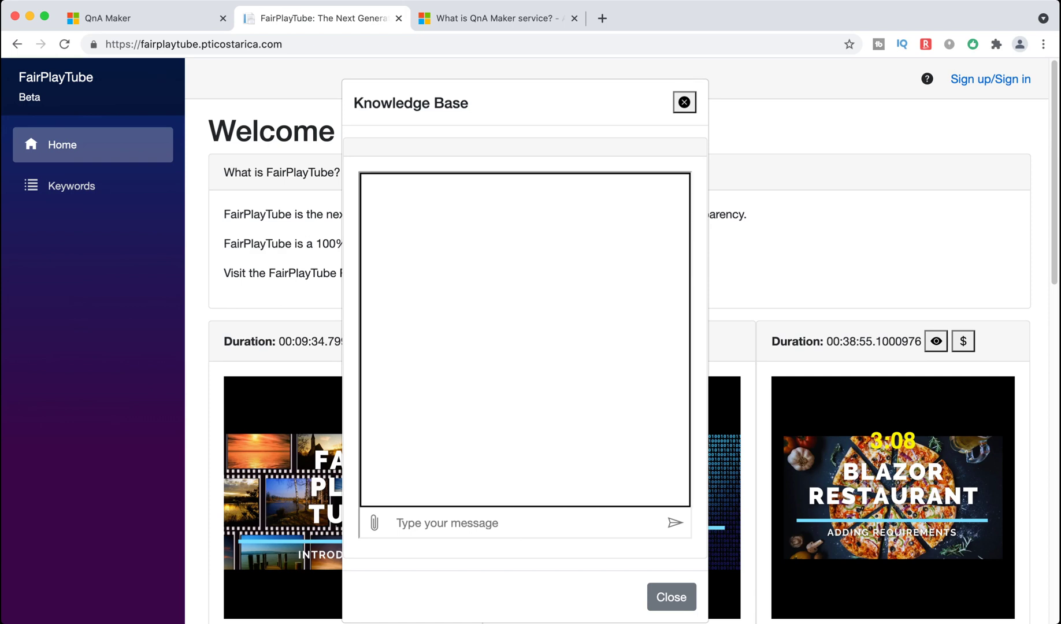
left_click(451, 522)
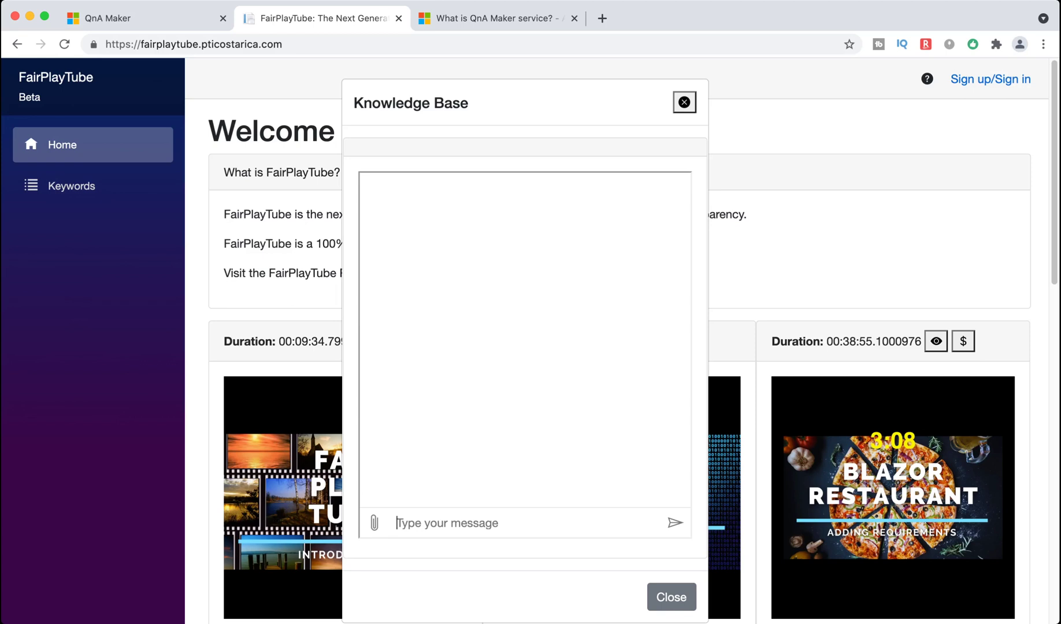
type("How to")
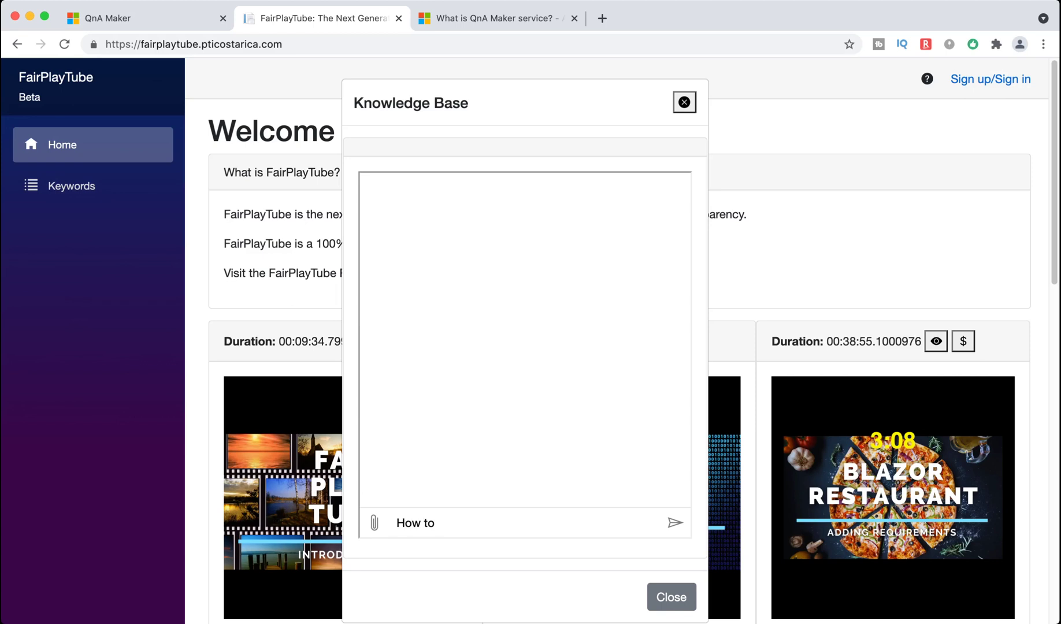
key("BackSpace")
key("BackSpace")
type("do I create an account?")
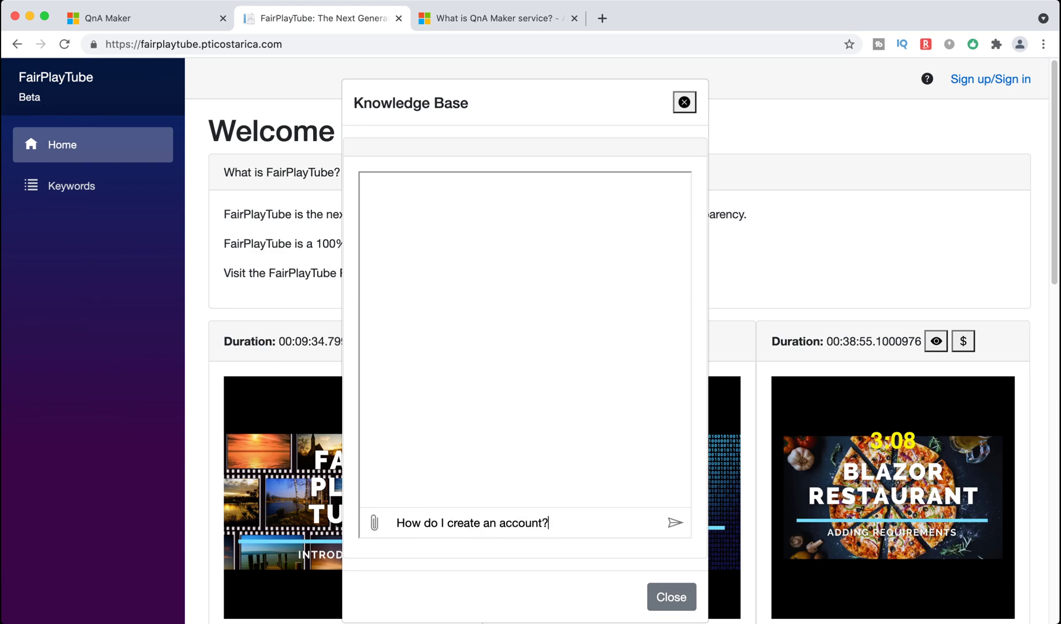
key("Return")
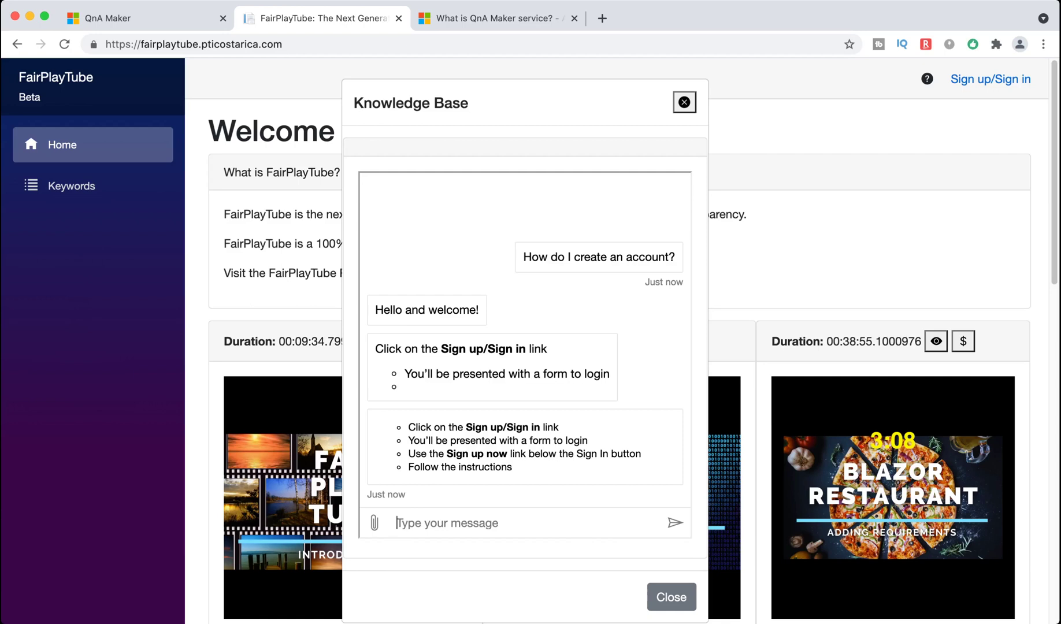
Step: Ask the Knowledge Base chat "How to monetize my videos?"
type("How to make mon")
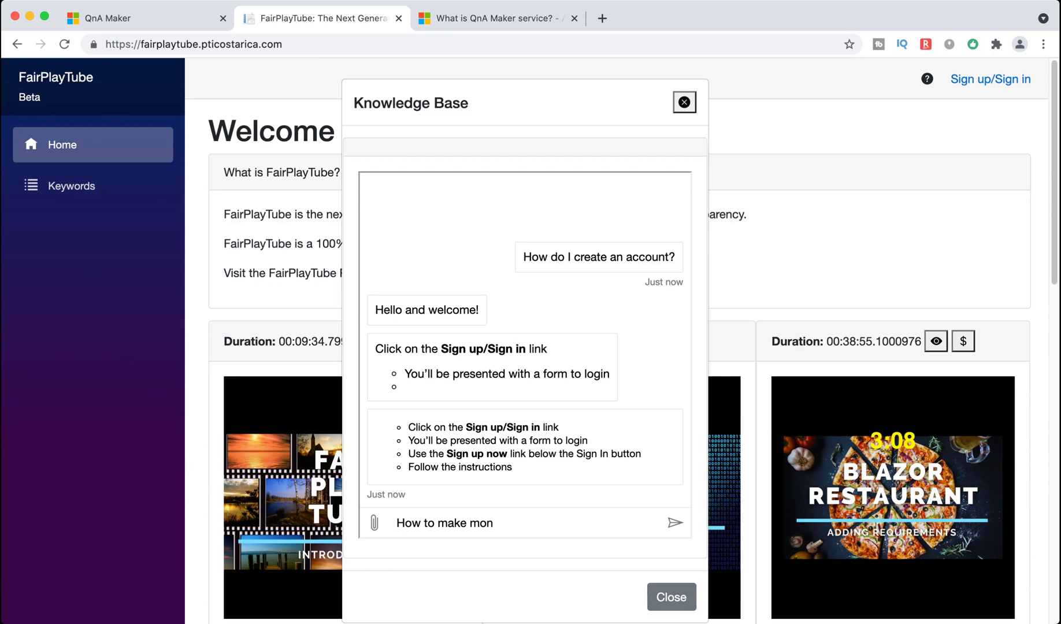
key("super+a")
type("How to monetize my videos?")
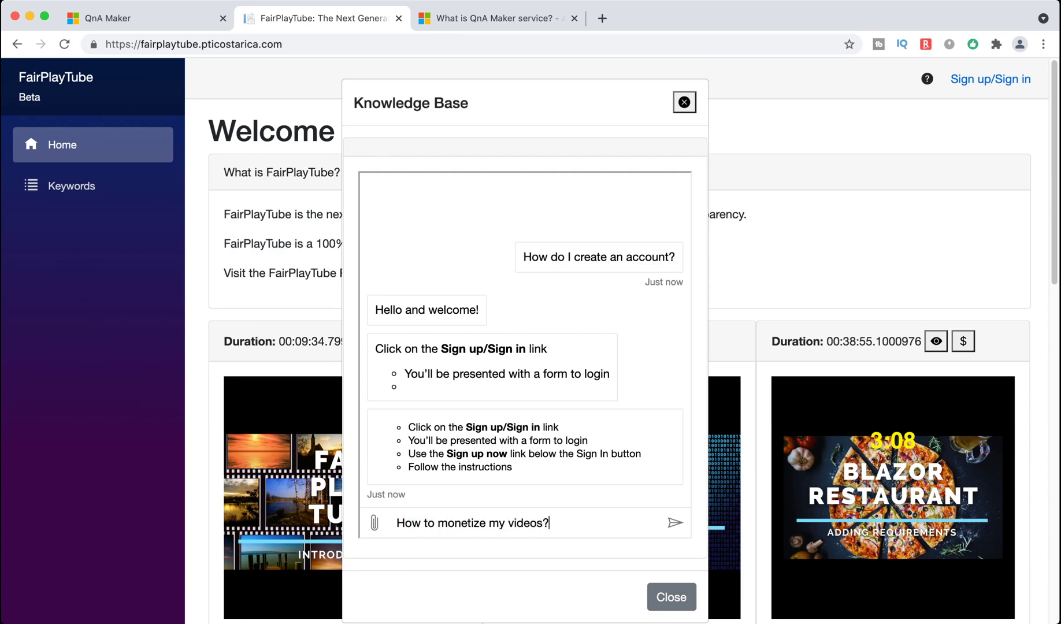
key("Return")
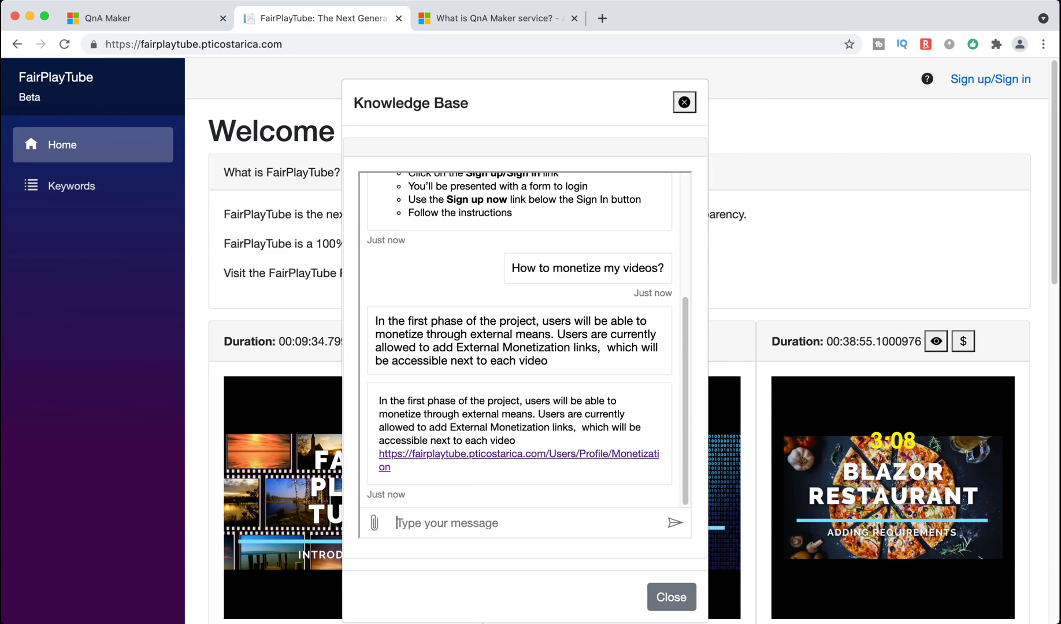
Step: Send "404" to the Knowledge Base chat and review the whole conversation
type("404")
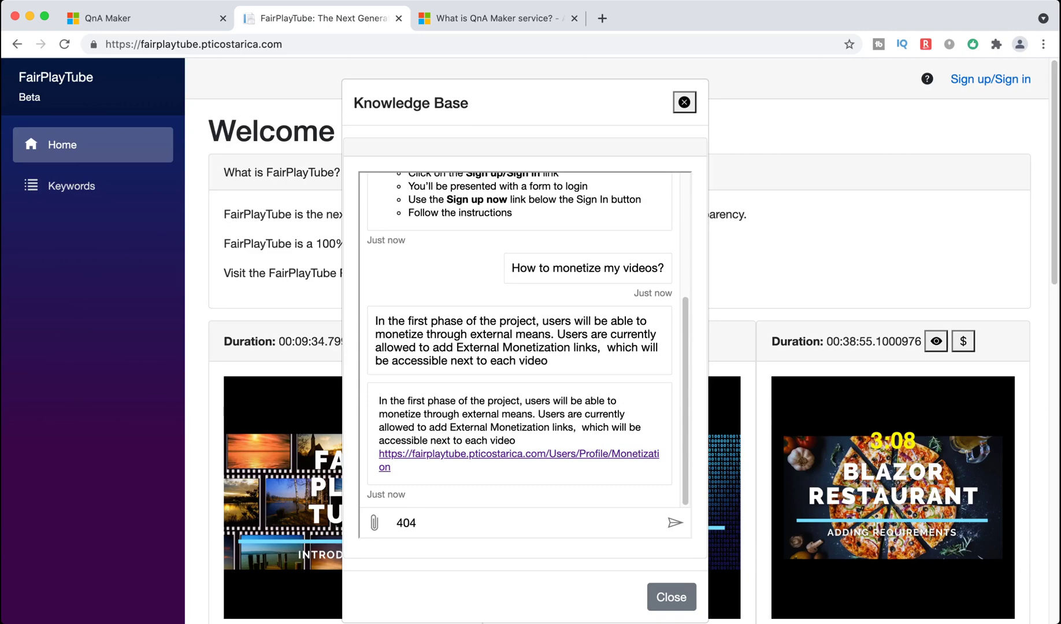
key("Return")
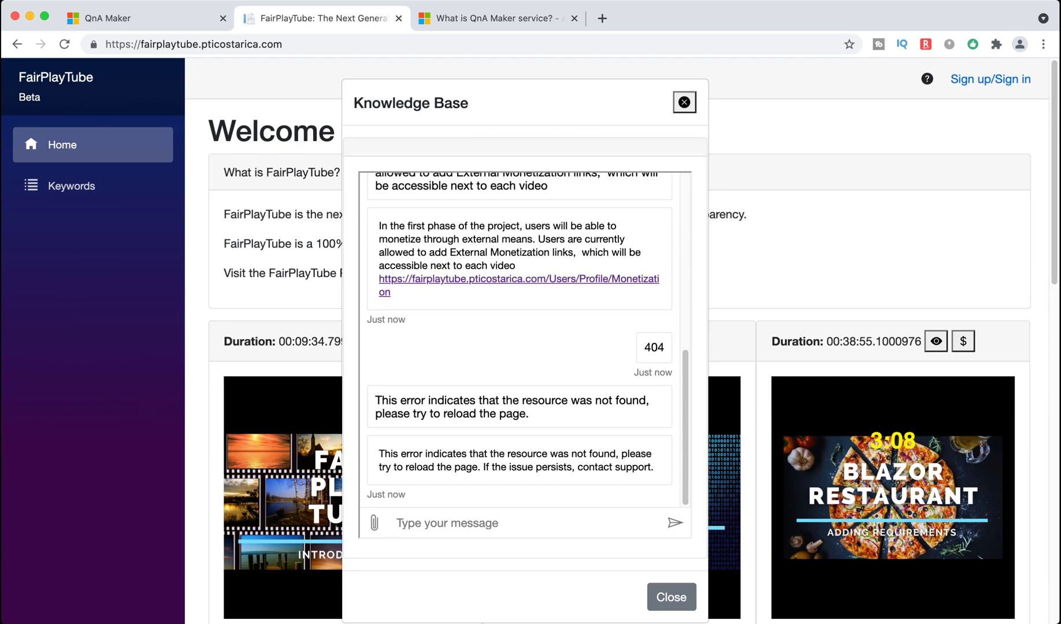
scroll(520, 341, "up", 10)
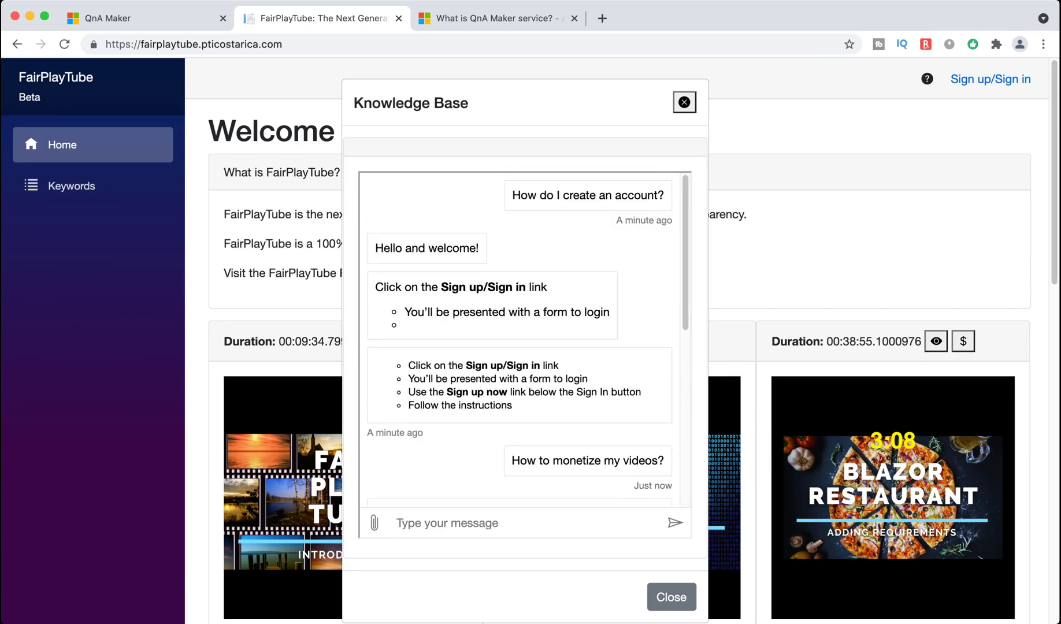
scroll(520, 341, "down", 10)
scroll(520, 341, "up", 10)
scroll(520, 341, "down", 10)
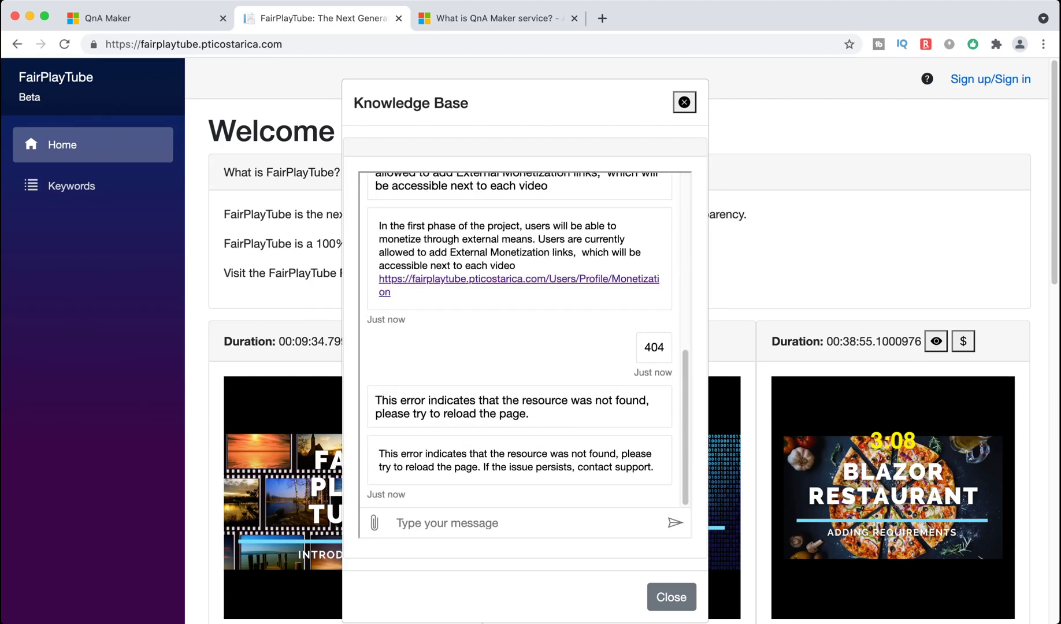
scroll(520, 341, "up", 10)
scroll(520, 341, "down", 10)
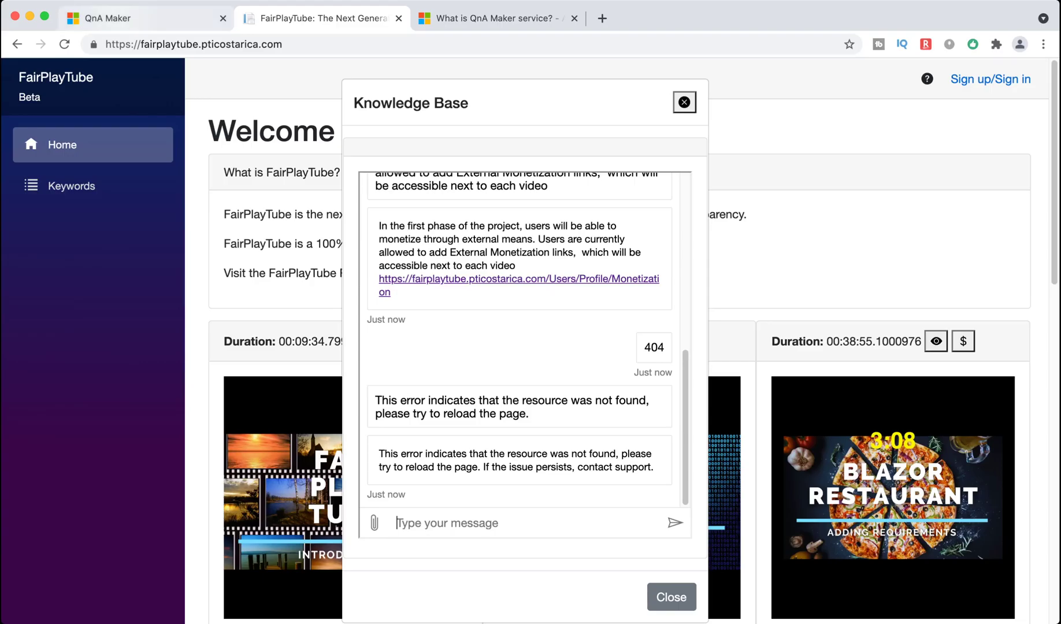
Step: Switch to QnA Maker and examine the Editorial questions, alternative phrasings and answers in the fptubekb knowledge base
left_click(145, 18)
scroll(520, 376, "up", 10)
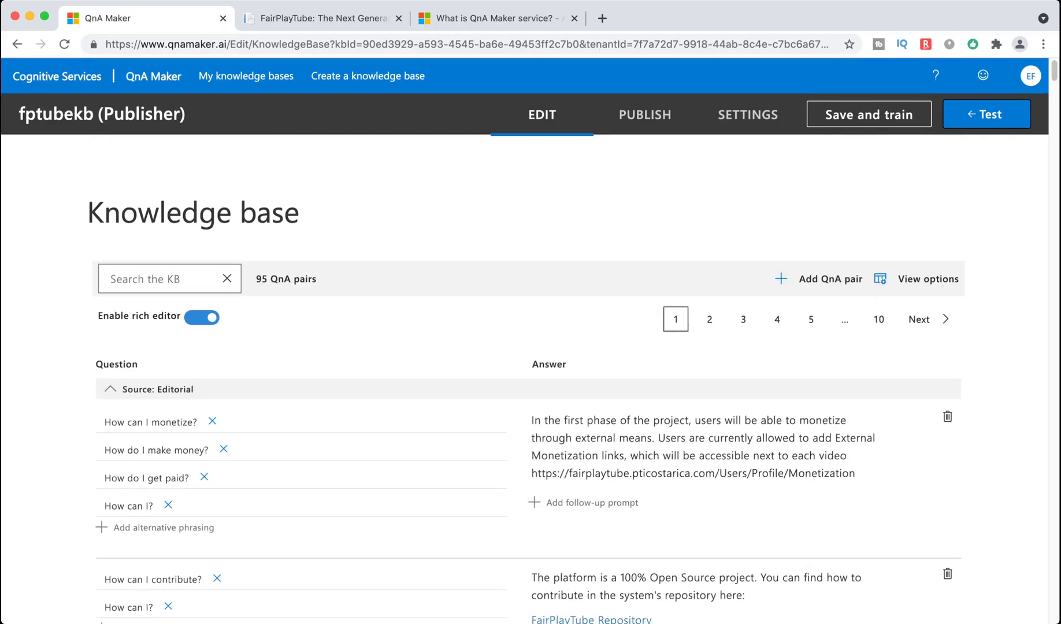
scroll(520, 399, "down", 1)
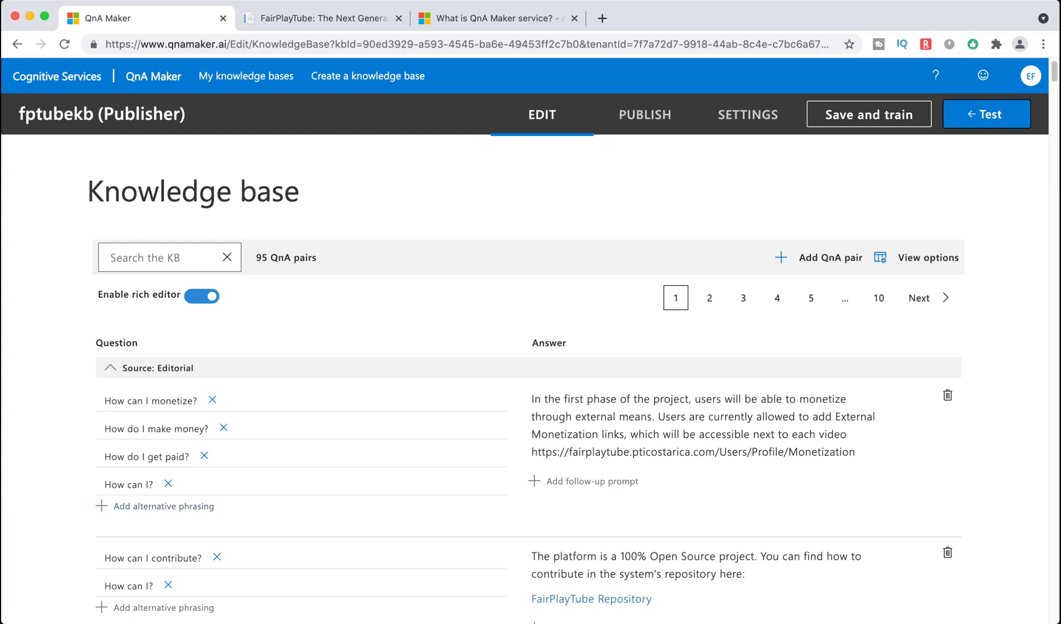
scroll(526, 387, "down", 1)
scroll(527, 388, "down", 1)
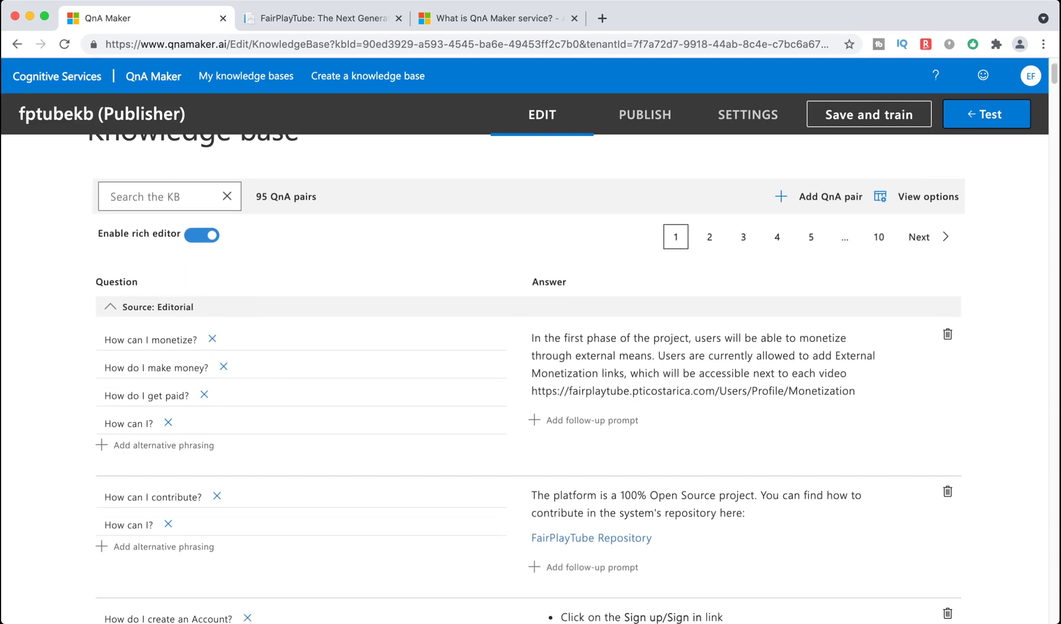
scroll(168, 502, "down", 1)
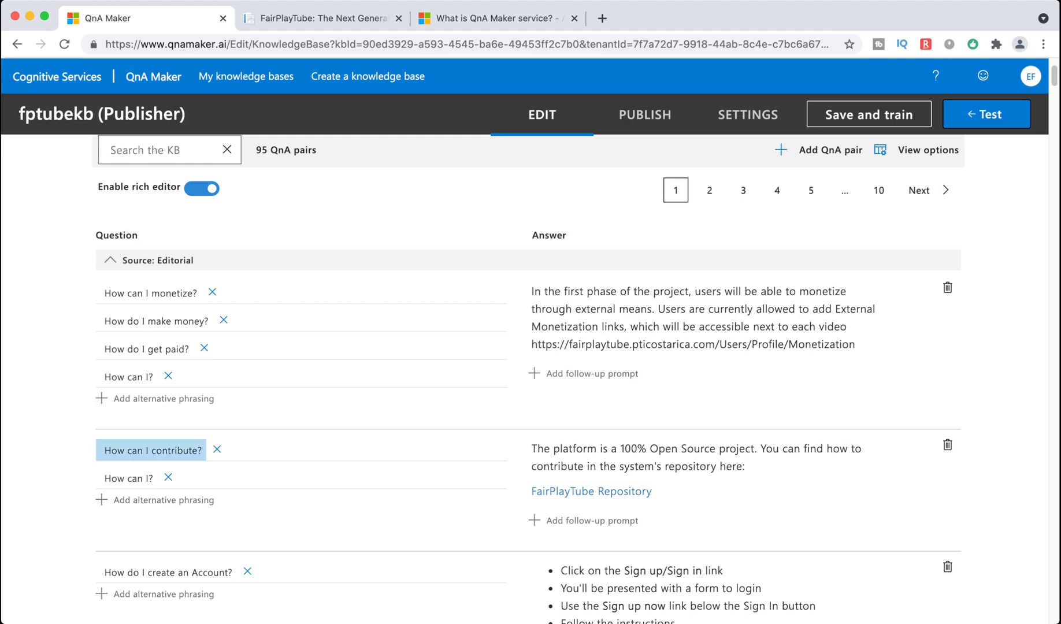
scroll(526, 381, "down", 3)
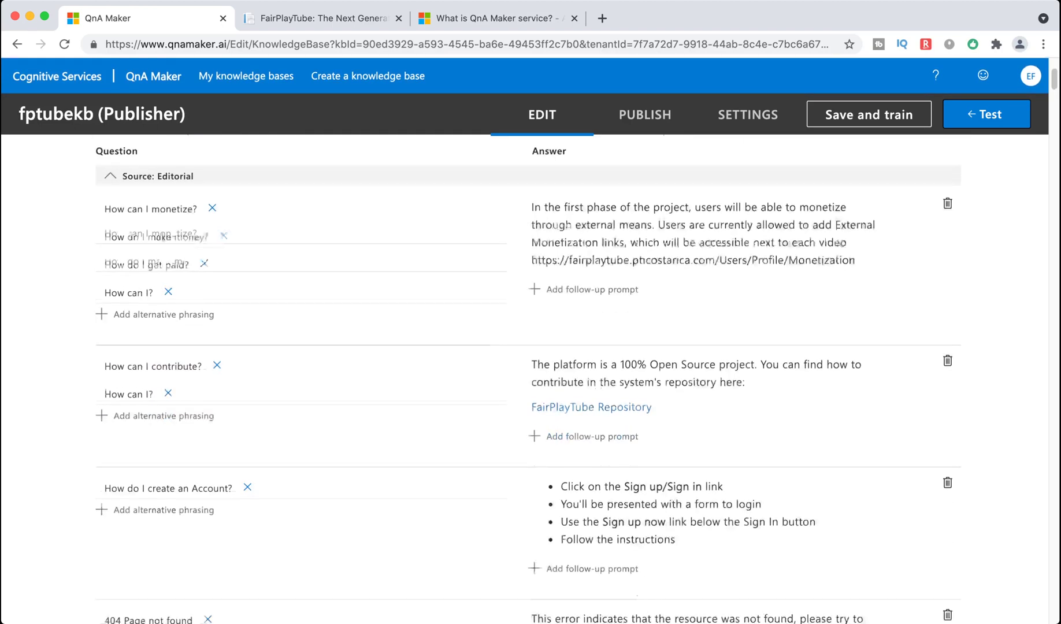
scroll(528, 379, "down", 1)
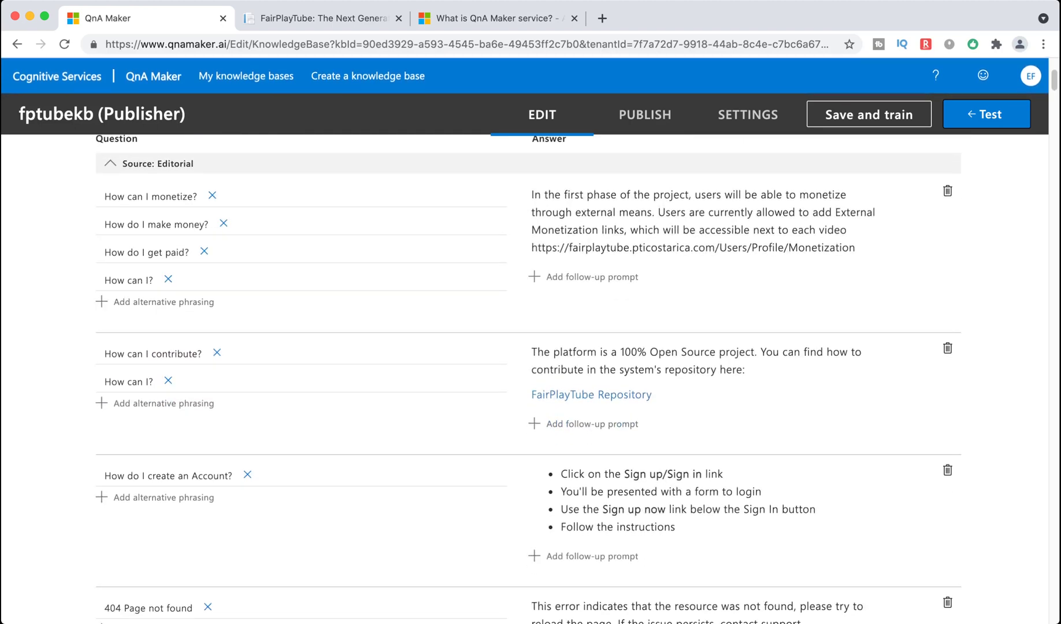
Step: Return to the FairPlayTube chat and ask the ambiguous question "How can I?"
key("ctrl+Tab")
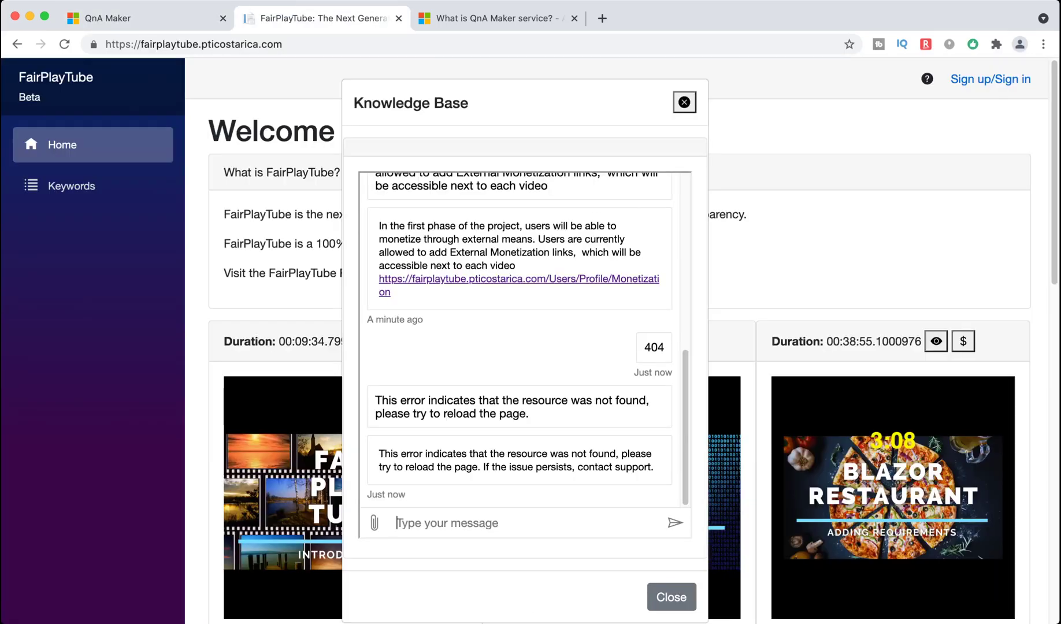
type("How can I?")
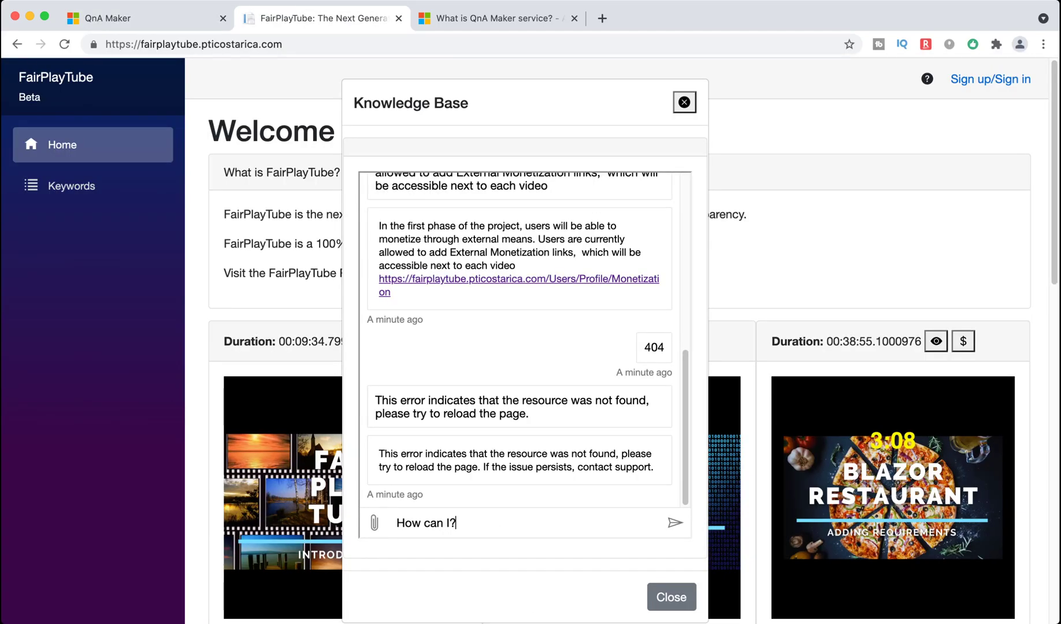
key("Return")
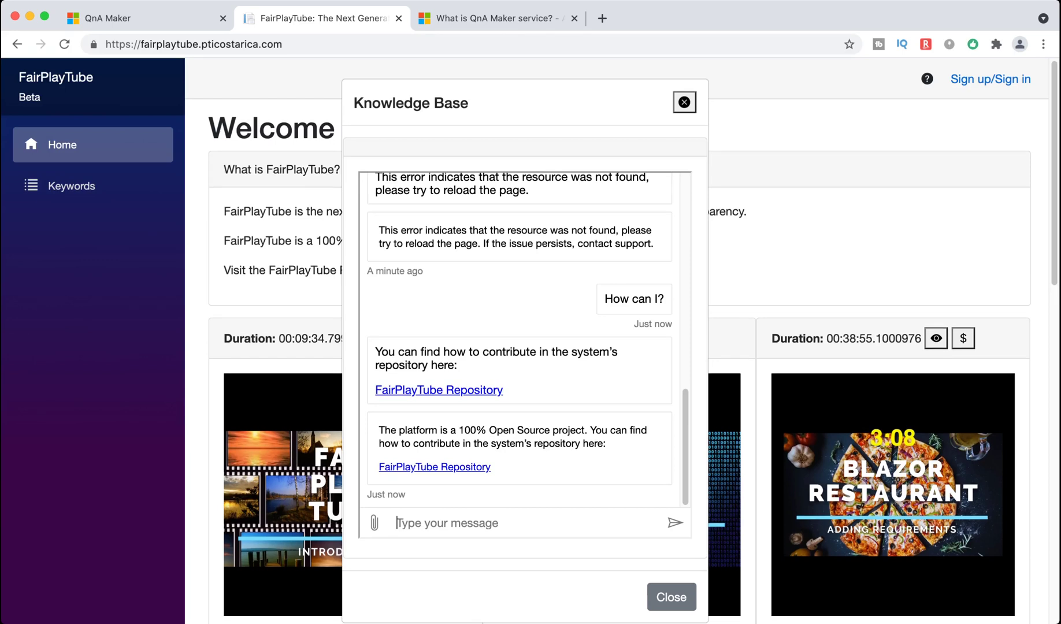
Step: Ask the Knowledge Base chat "How do I?"
type("How di")
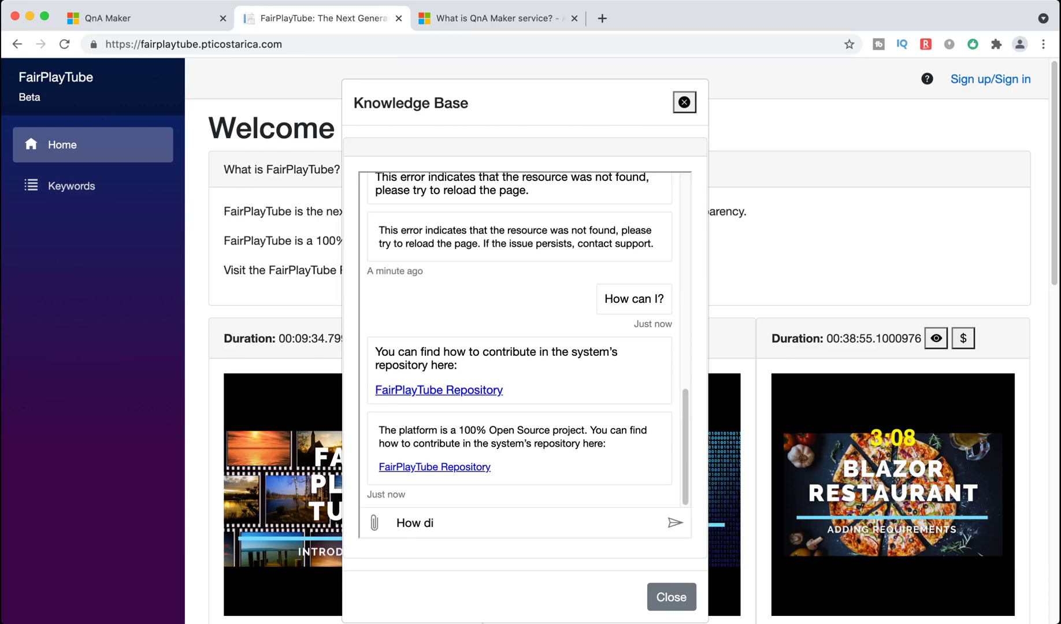
key("BackSpace")
type("o I?")
key("Return")
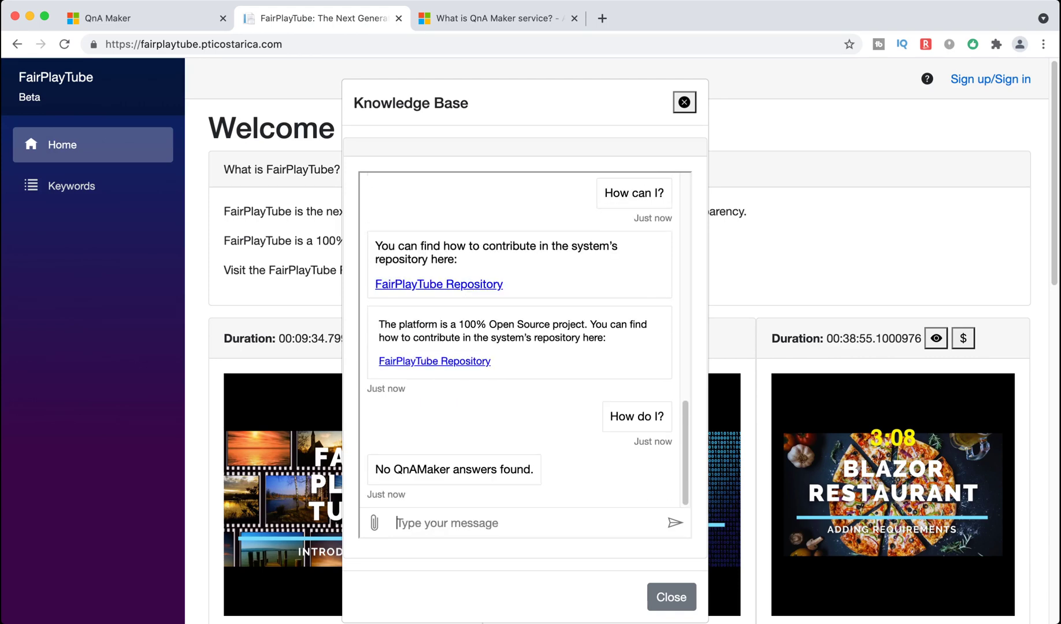
Step: Switch to QnA Maker and review the fptubekb pairs from the Editorial source through the start of qna_chitchat_Professional.tsv
left_click(145, 18)
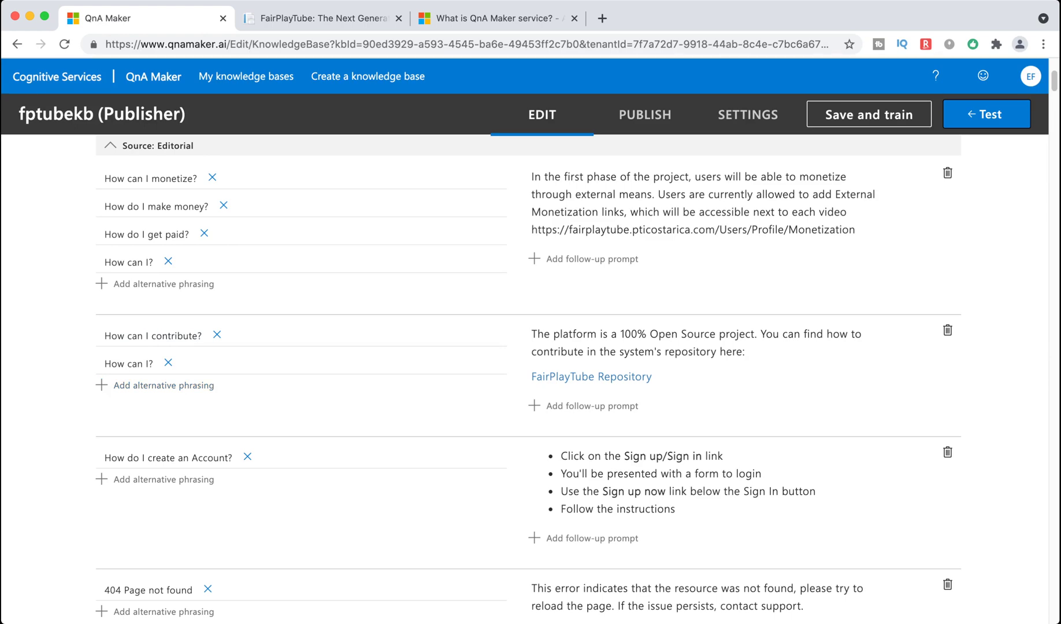
scroll(528, 375, "down", 4)
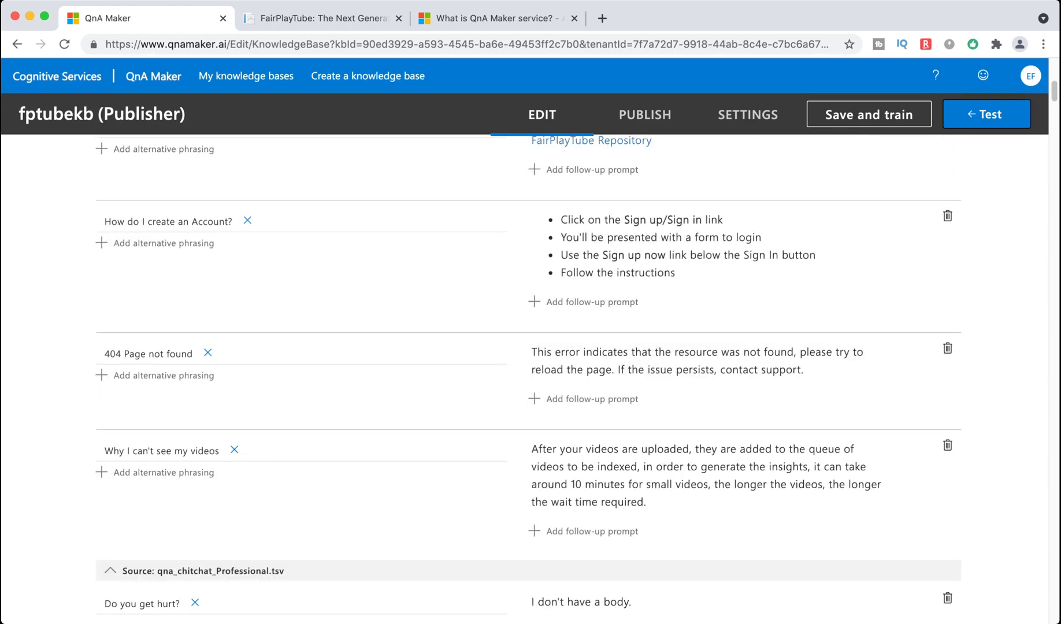
scroll(528, 376, "down", 1)
scroll(528, 375, "down", 2)
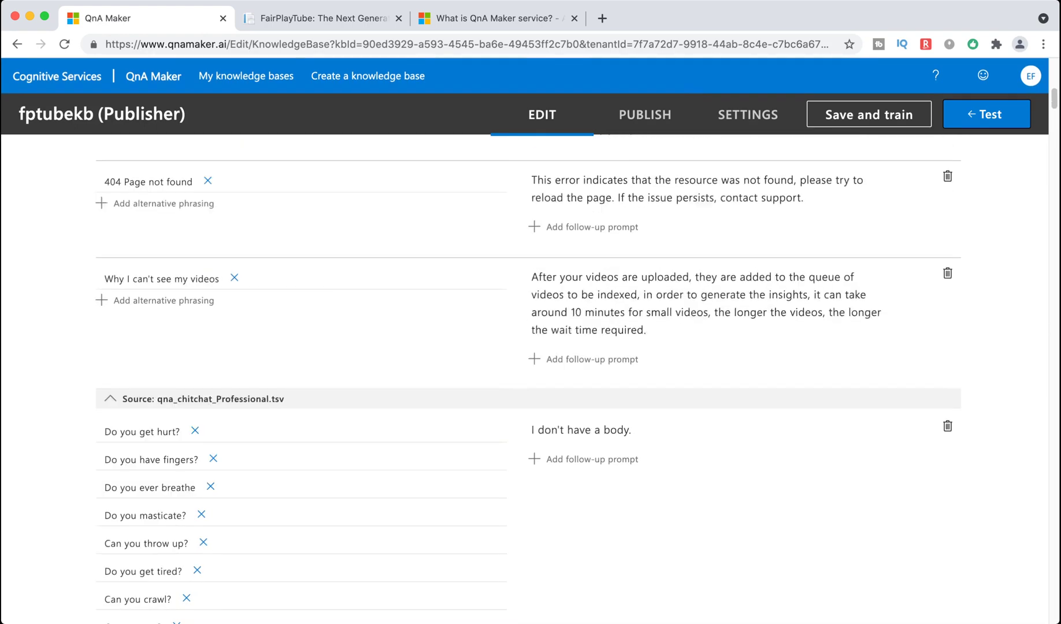
scroll(528, 375, "up", 10)
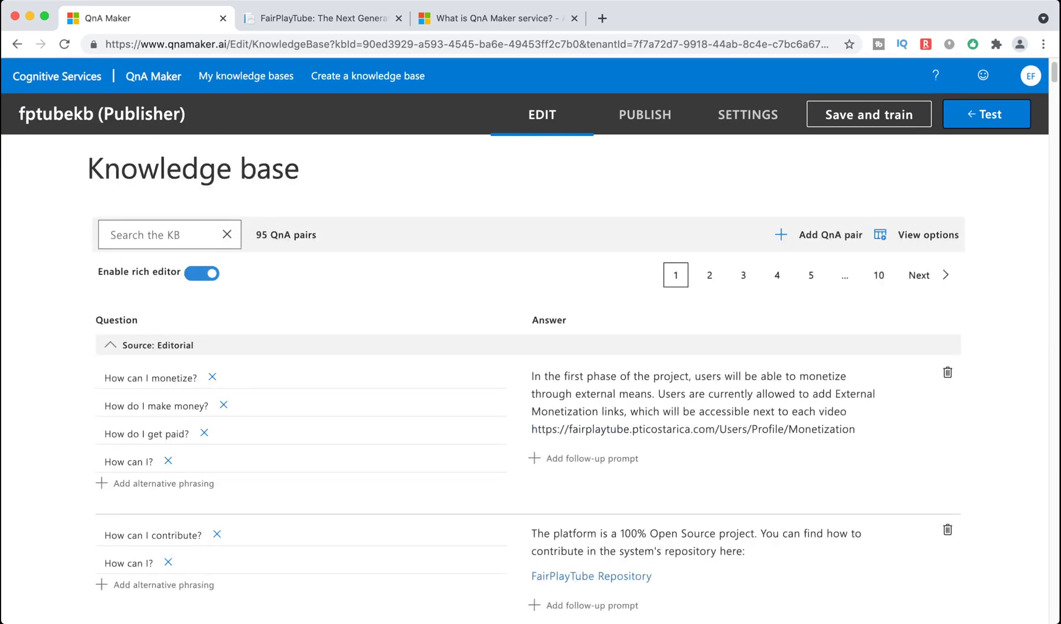
scroll(529, 376, "down", 1)
Step: Return to the FairPlayTube chat and highlight the bot's reply to "How do I?"
left_click(497, 18)
left_click(322, 18)
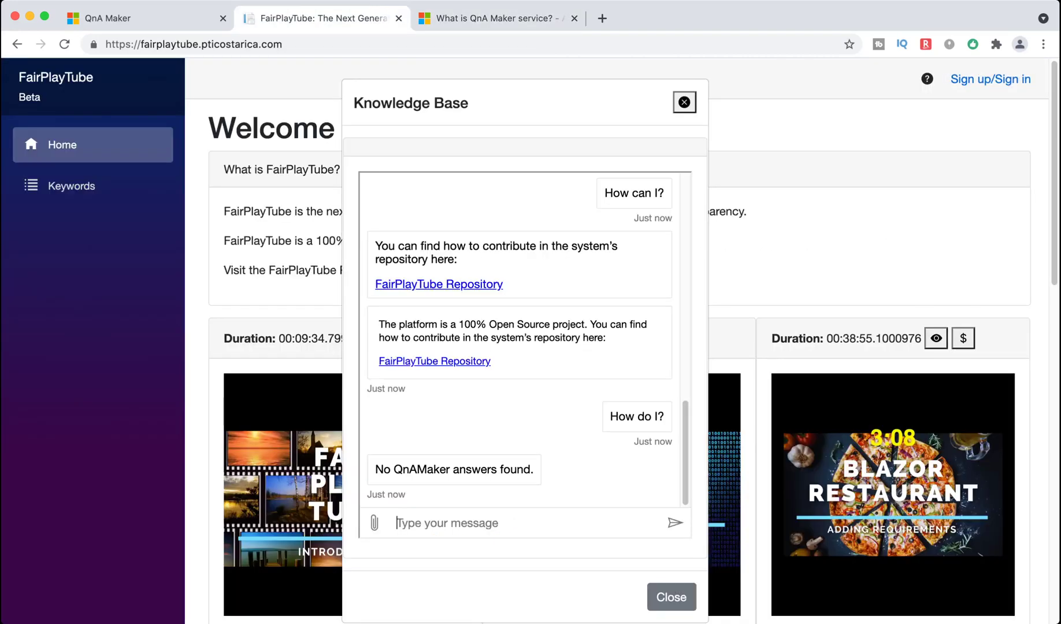
left_click_drag(533, 469, 374, 469)
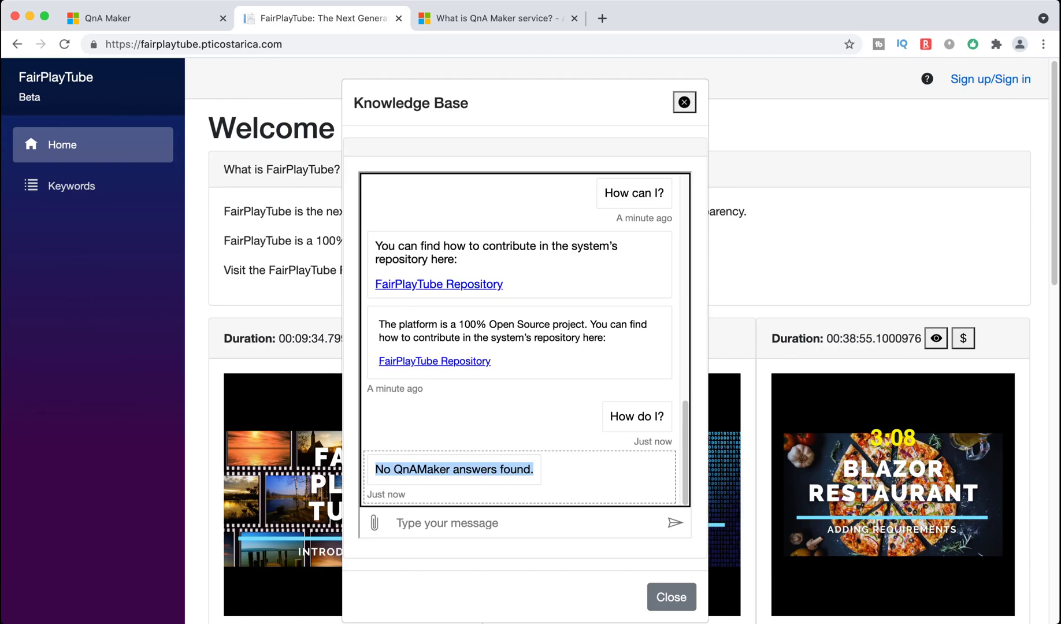
key("super+Tab")
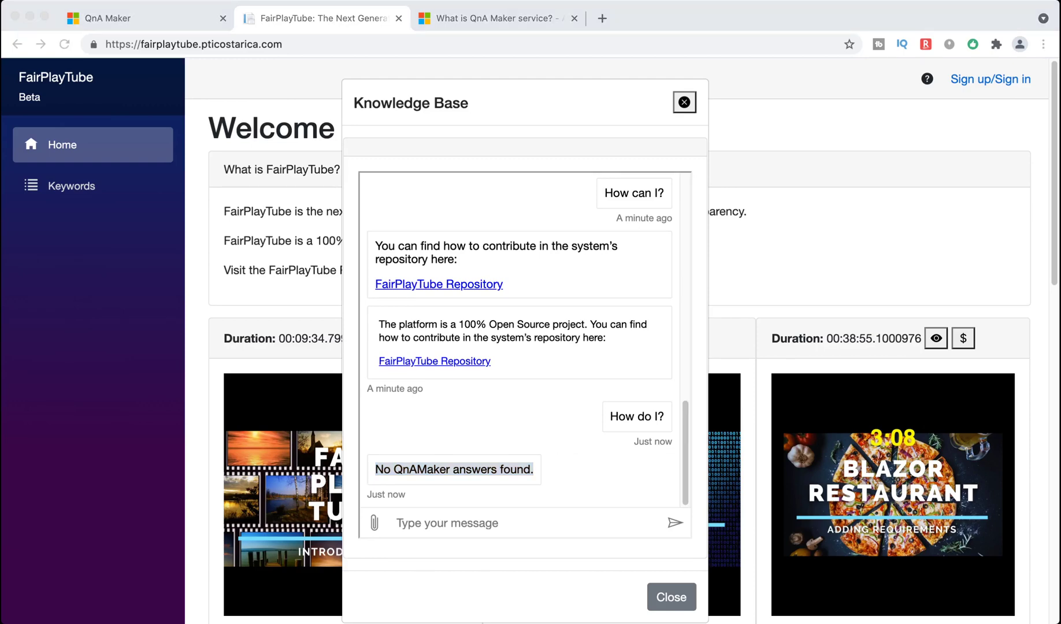